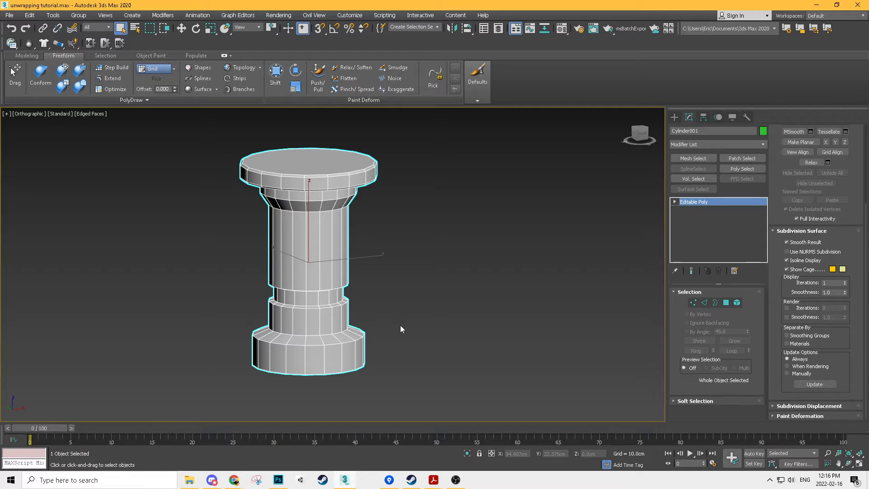
# Add an Unwrap UVW modifier to the column model and open its UV editor beside the model
pyautogui.keyDown('alt'); pyautogui.moveTo(369, 290); pyautogui.dragTo(453, 264, button='middle'); pyautogui.keyUp('alt')
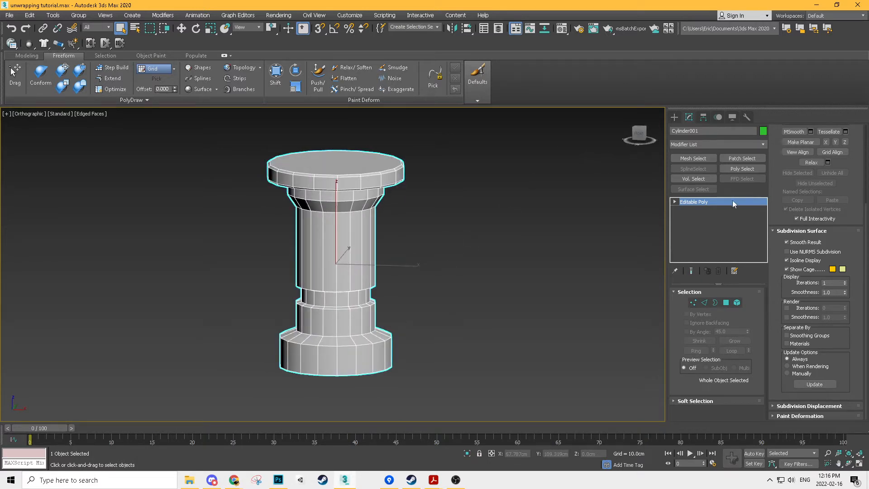
pyautogui.hotkey('ctrl', 'u')
pyautogui.click(805, 159)
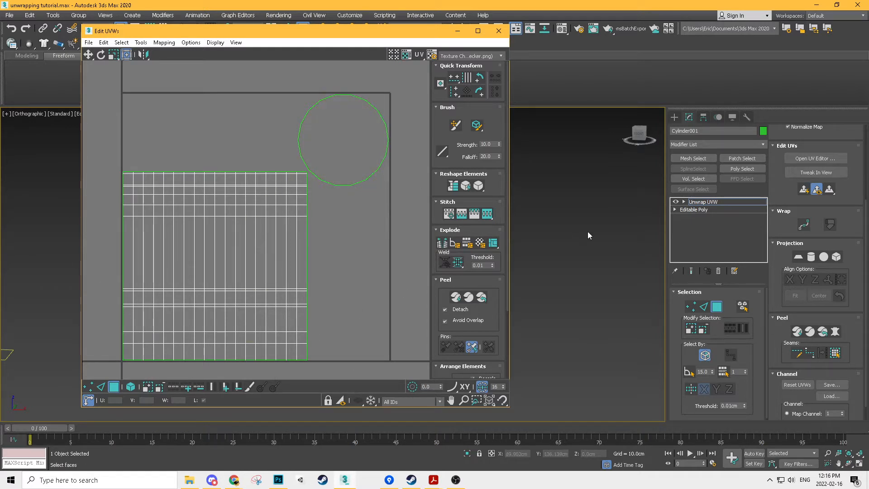
pyautogui.click(631, 242)
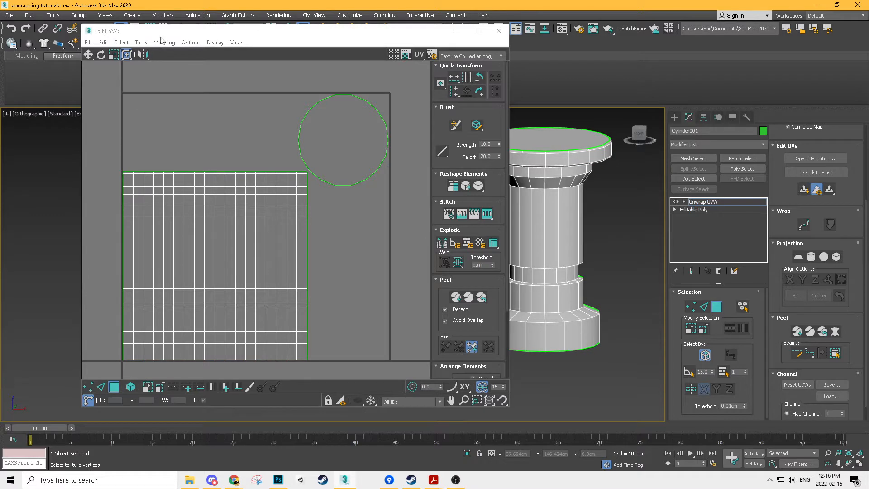
# Render the column's UVW template at 1024 × 1024 with visible and seam edges, and show the whole rendered map
pyautogui.click(160, 39)
pyautogui.click(139, 42)
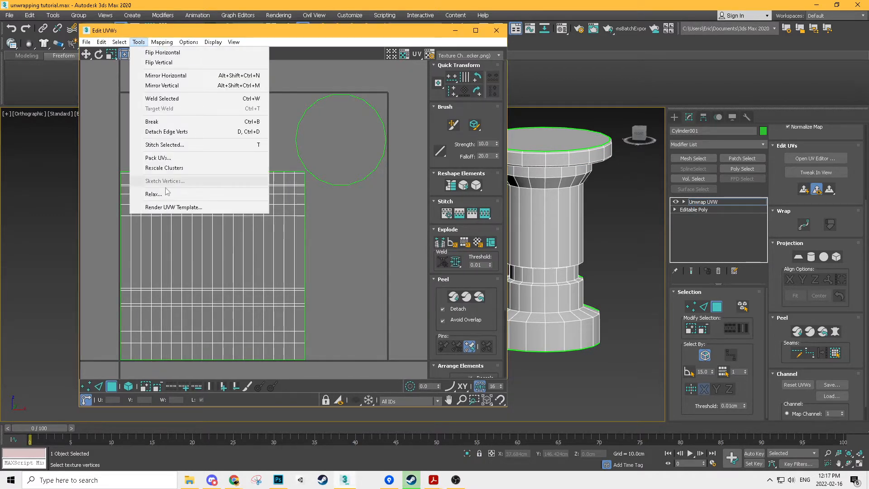
pyautogui.click(155, 209)
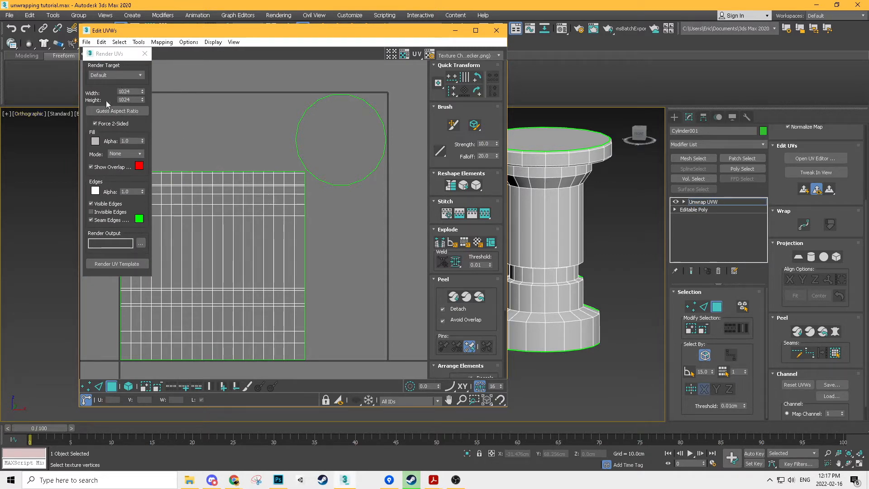
pyautogui.click(110, 264)
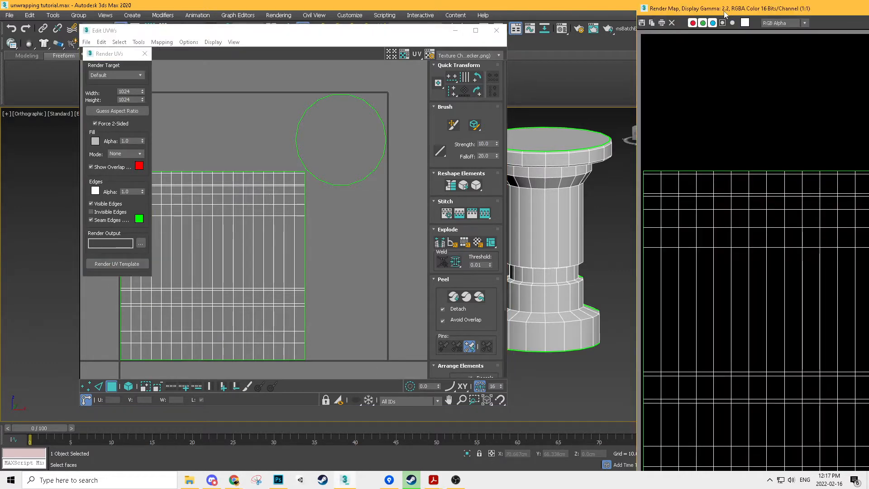
pyautogui.moveTo(724, 13); pyautogui.dragTo(254, 11)
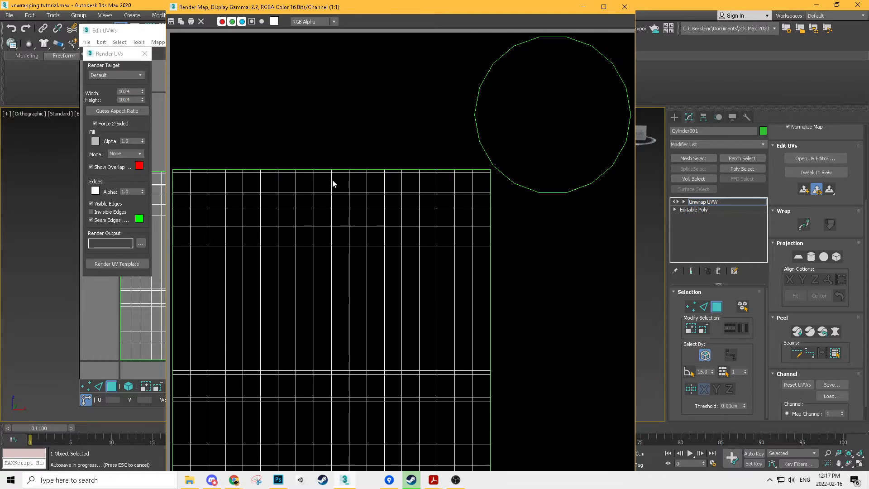
pyautogui.click(172, 22)
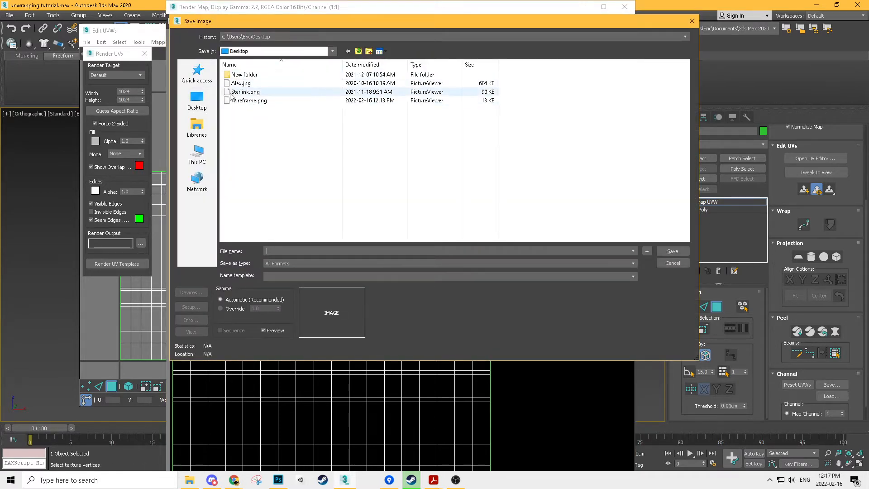
pyautogui.click(240, 100)
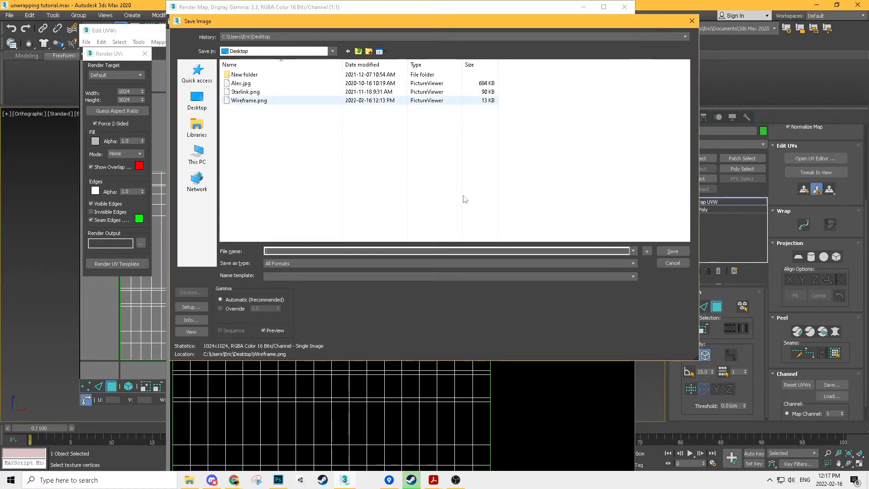
pyautogui.doubleClick(247, 102)
pyautogui.click(506, 273)
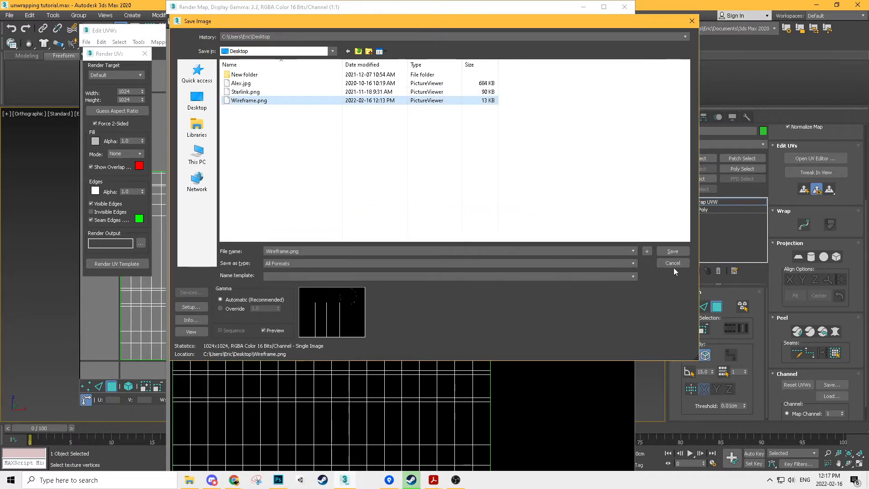
pyautogui.click(665, 264)
pyautogui.click(624, 7)
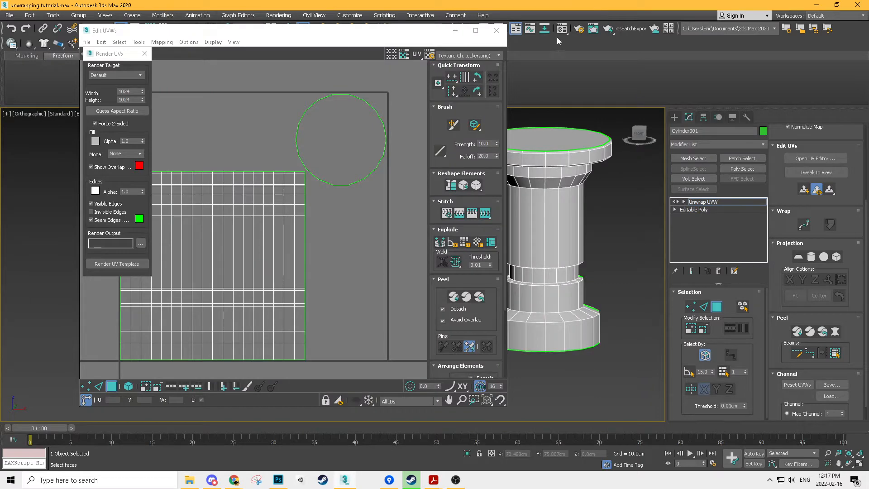
# Close the UV editor and show the Desktop folder in File Explorer beside the column model
pyautogui.click(496, 31)
pyautogui.click(189, 481)
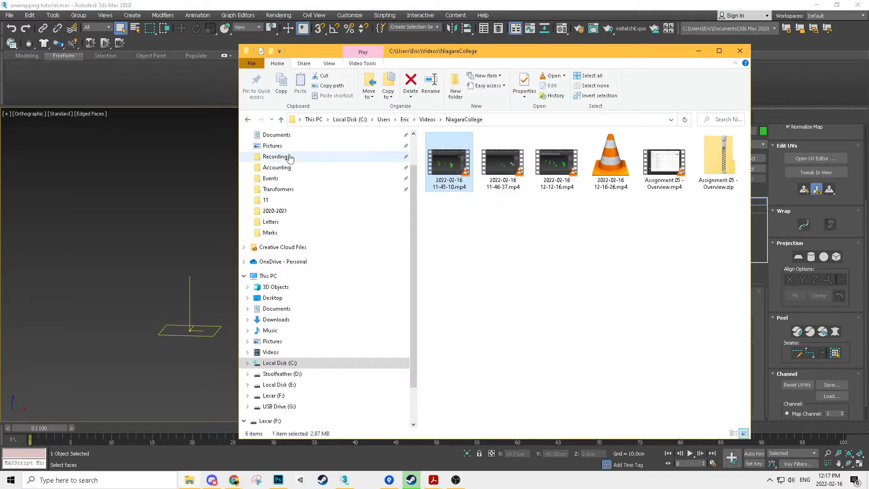
pyautogui.scroll(2, 274, 153)
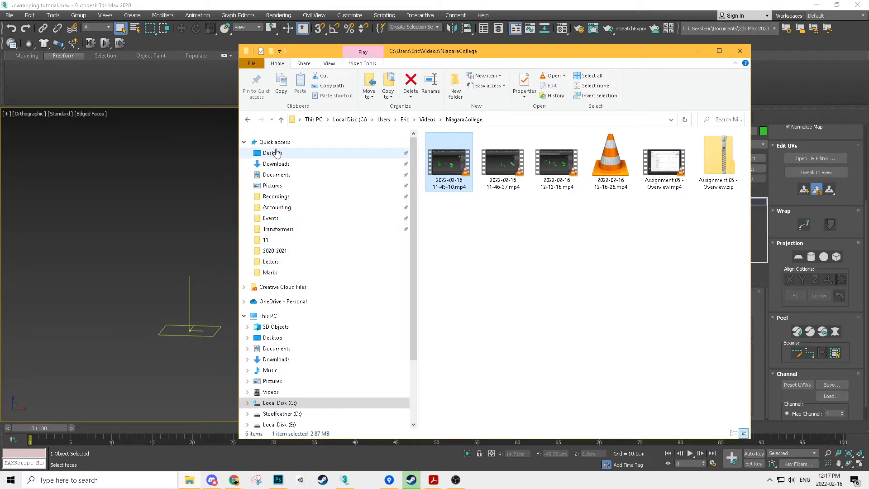
pyautogui.click(273, 153)
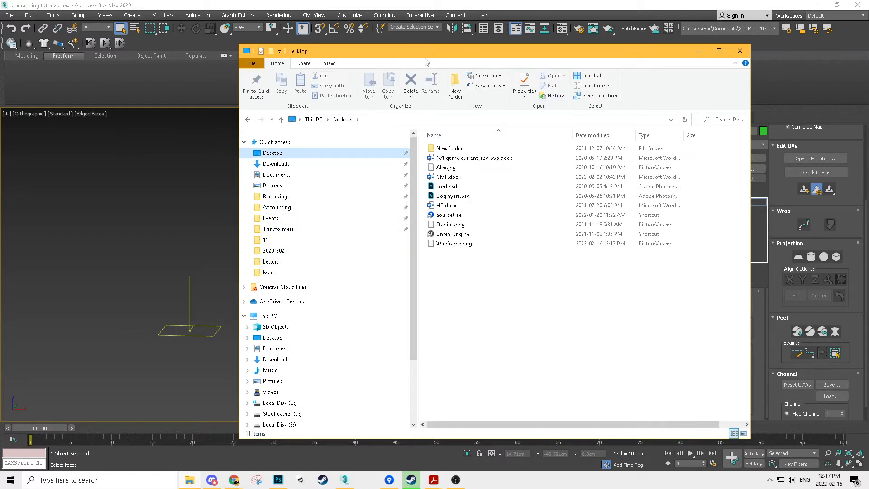
pyautogui.moveTo(426, 62); pyautogui.dragTo(689, 44)
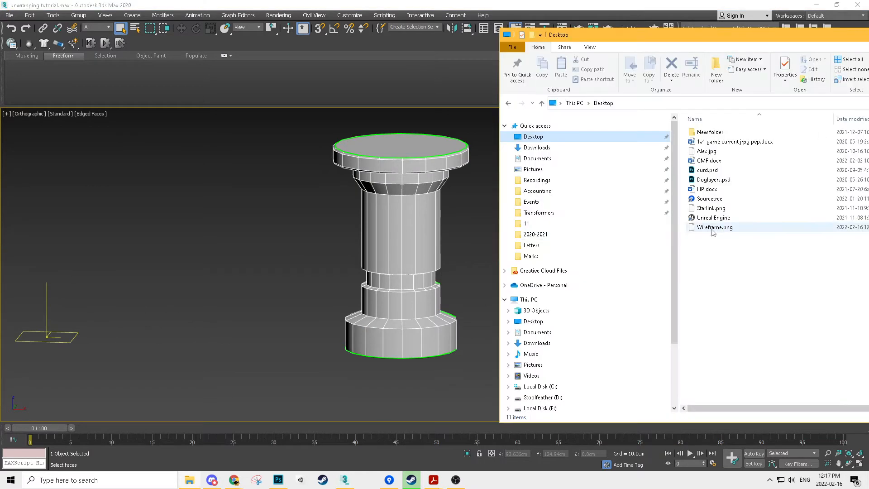
# Try applying Wireframe.png from the Desktop folder to the column model as its texture
pyautogui.moveTo(715, 227); pyautogui.dragTo(410, 238)
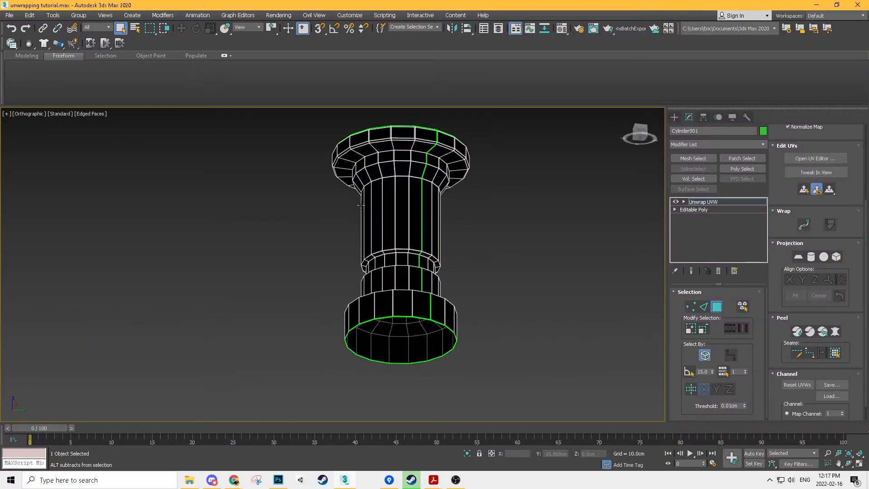
pyautogui.keyDown('alt'); pyautogui.moveTo(361, 205); pyautogui.dragTo(513, 237, button='middle'); pyautogui.keyUp('alt')
pyautogui.hotkey('ctrl', 'z')
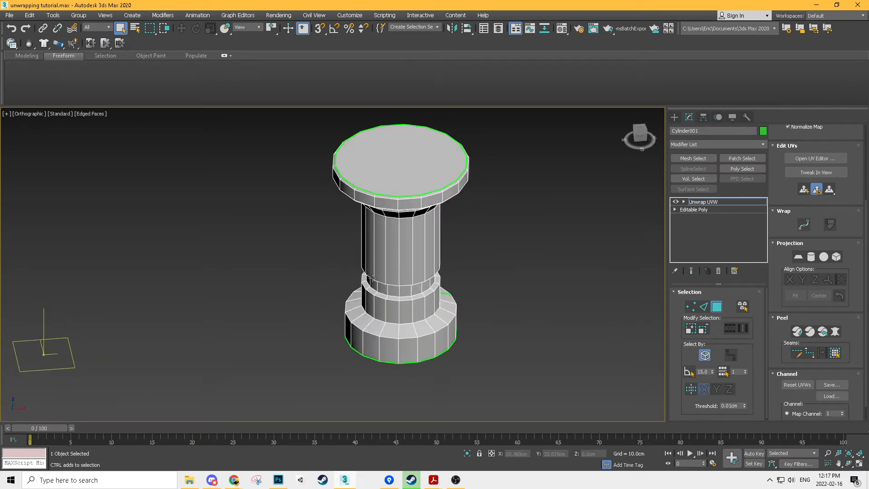
# Switch to Photoshop, create a 1024 × 1024 pixel document at 72 pixels/inch, and float it in an enlarged window
pyautogui.click(280, 481)
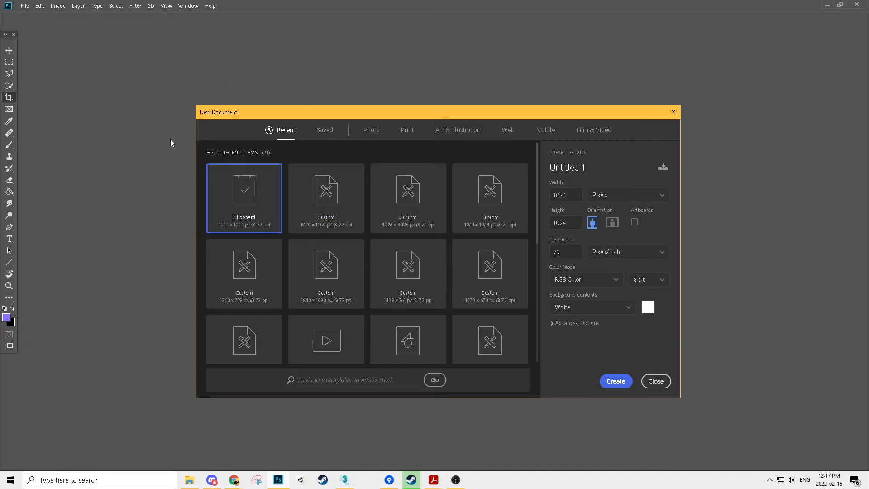
pyautogui.click(615, 381)
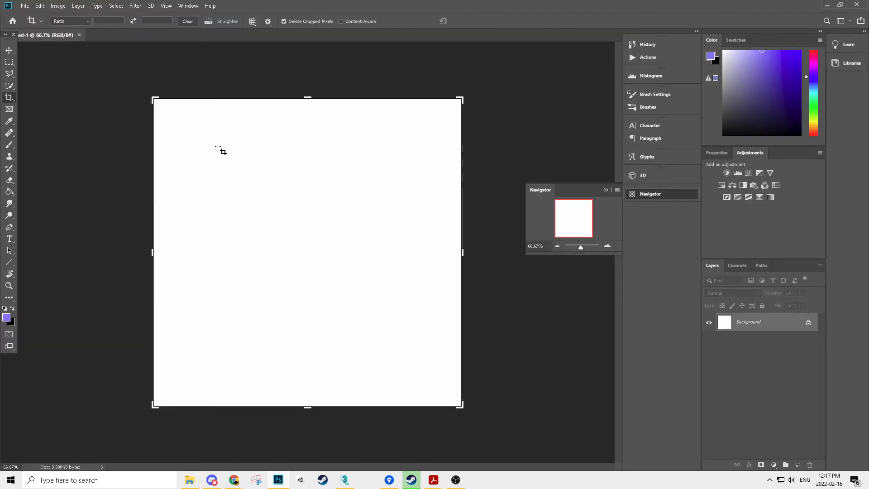
pyautogui.moveTo(59, 39); pyautogui.dragTo(195, 52)
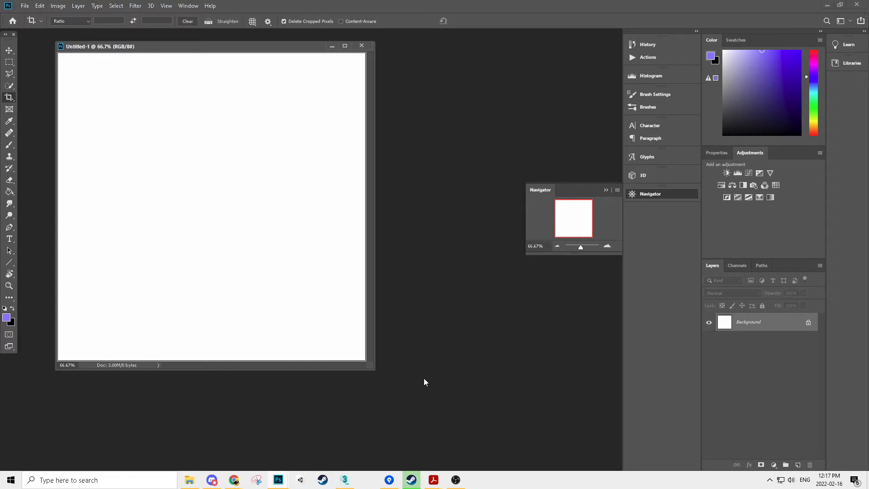
pyautogui.moveTo(372, 370); pyautogui.dragTo(470, 407)
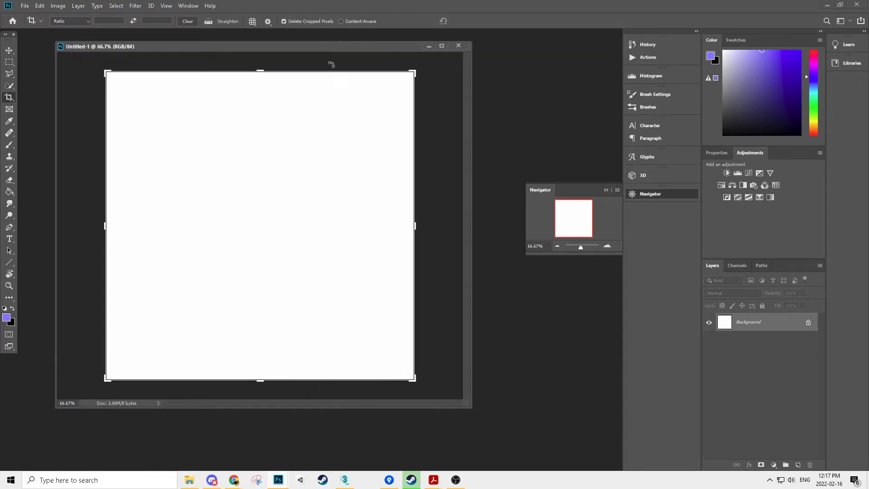
pyautogui.moveTo(251, 50); pyautogui.dragTo(280, 45)
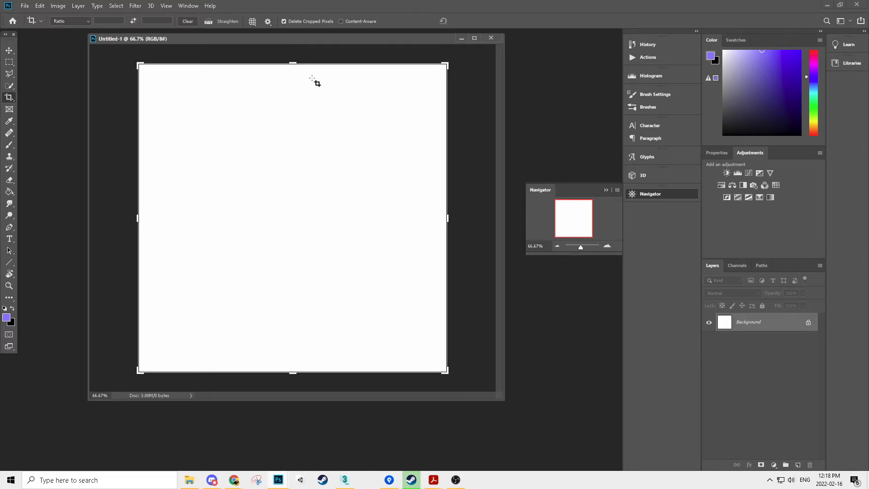
pyautogui.click(9, 50)
pyautogui.moveTo(195, 44); pyautogui.dragTo(202, 54)
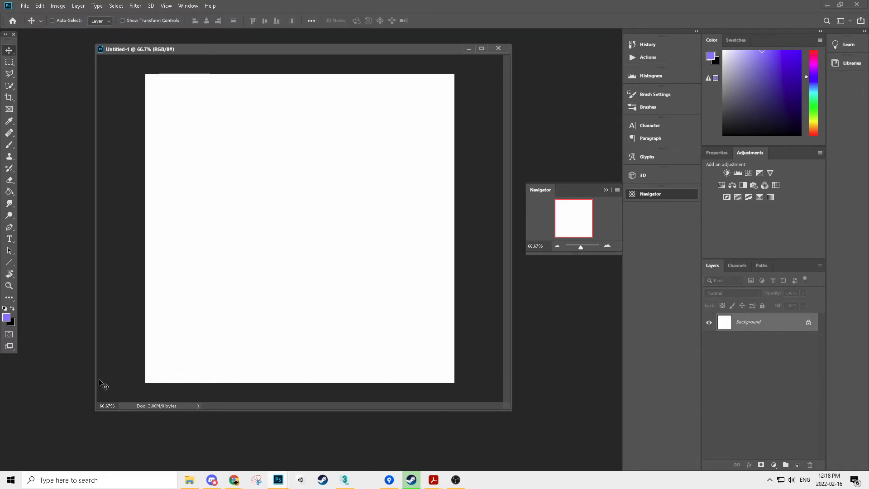
# Place Wireframe.png from the Desktop folder into the new document at full canvas size
pyautogui.click(191, 478)
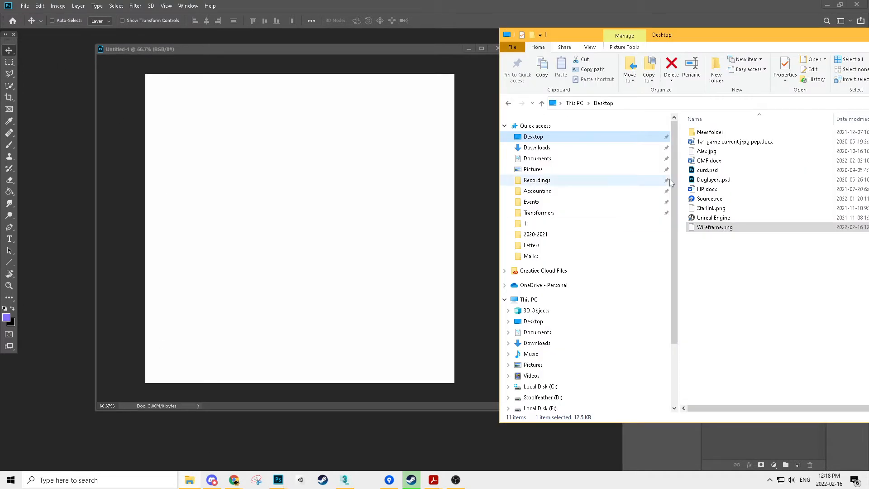
pyautogui.moveTo(703, 229); pyautogui.dragTo(363, 220)
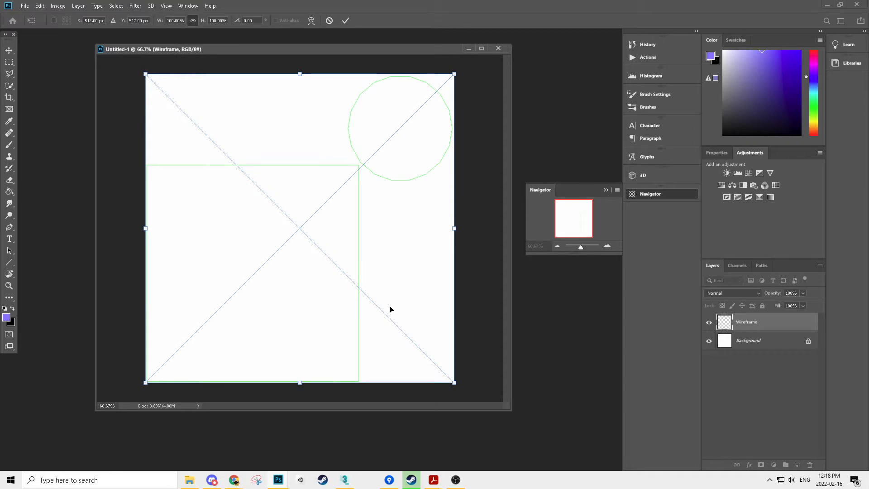
pyautogui.press('Return')
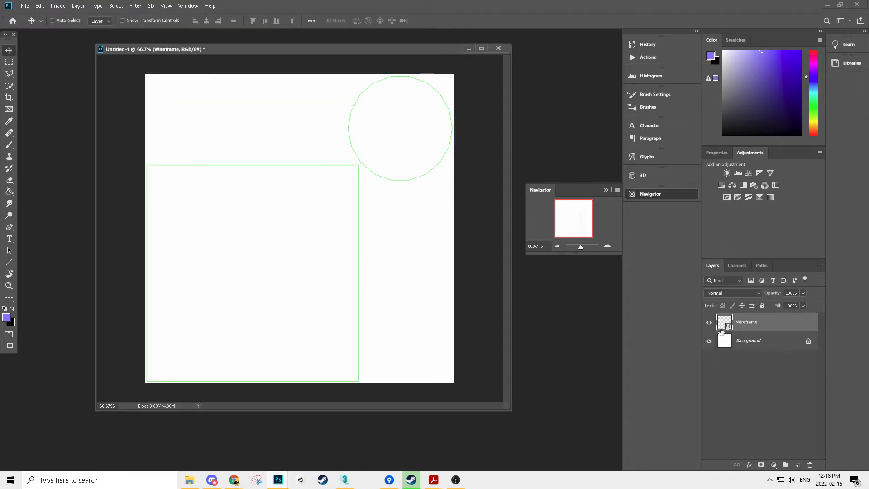
# Fill the Background layer beneath the wireframe with the purple foreground color
pyautogui.click(740, 338)
pyautogui.hotkey('ctrl', 'BackSpace')
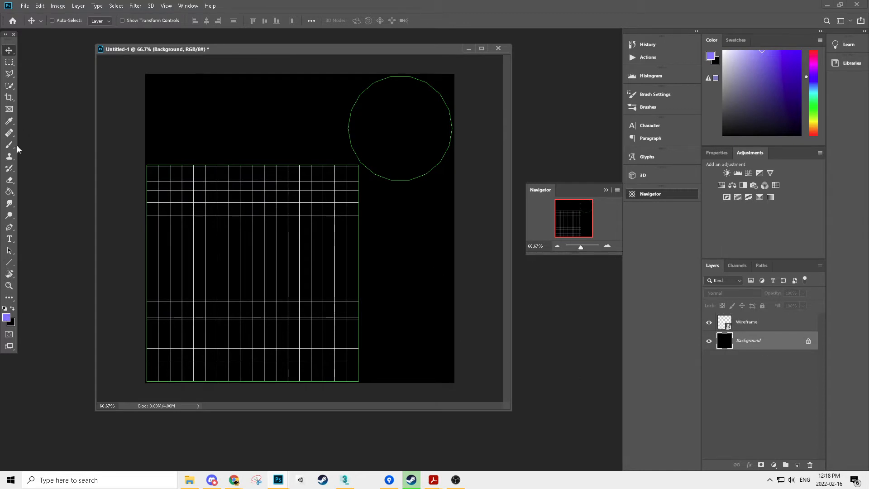
pyautogui.click(9, 192)
pyautogui.click(282, 143)
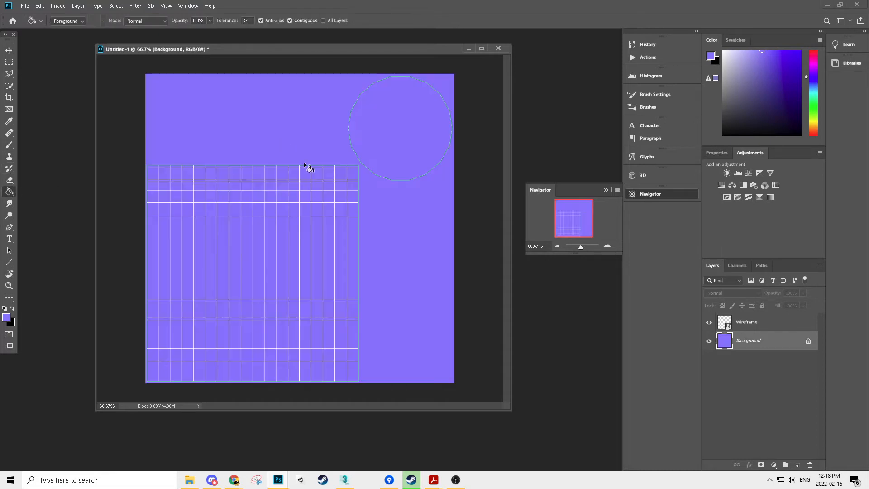
# Add a new layer above Wireframe and handwrite "Top" in black with the Brush inside the circular UV shell
pyautogui.click(749, 325)
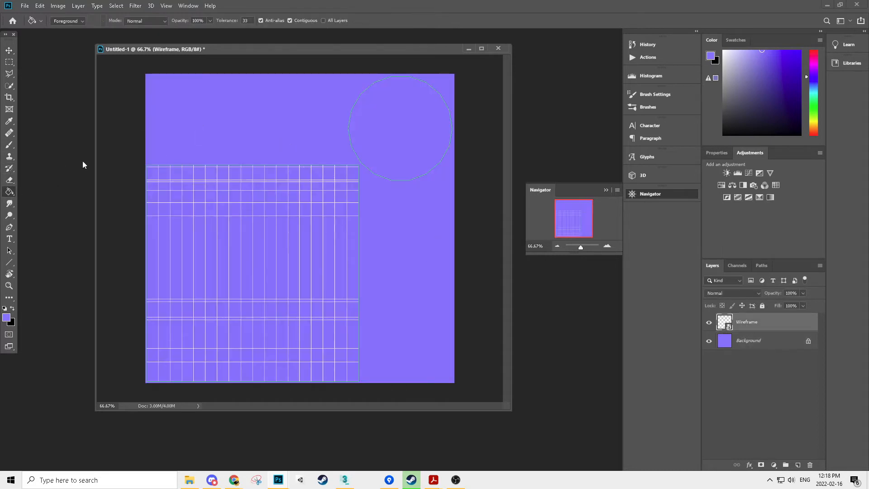
pyautogui.click(9, 145)
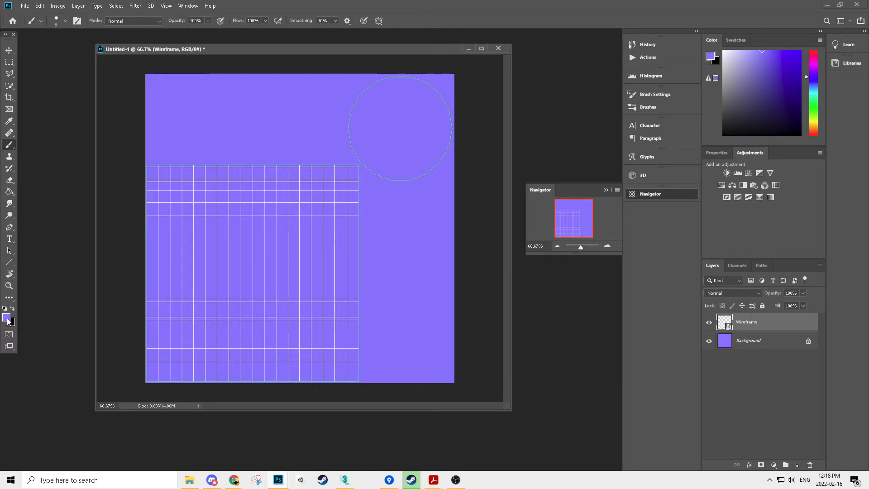
pyautogui.click(13, 309)
pyautogui.click(797, 465)
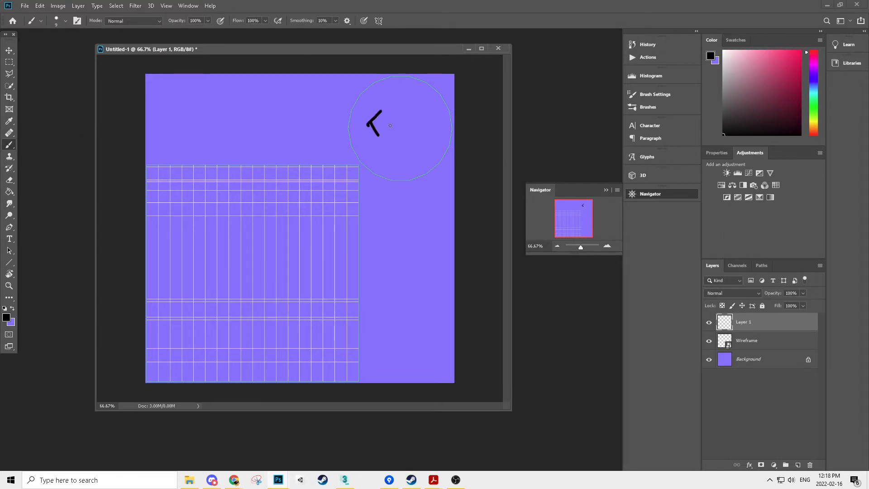
pyautogui.moveTo(402, 126); pyautogui.dragTo(401, 130)
# Brush three freehand black lines across the upper, bottom and lower-middle bands of the rectangular UV grid
pyautogui.moveTo(174, 182)
pyautogui.mouseDown()
pyautogui.moveTo(181, 239)
pyautogui.moveTo(203, 183)
pyautogui.moveTo(242, 234)
pyautogui.moveTo(266, 190)
pyautogui.moveTo(309, 190)
pyautogui.moveTo(311, 247)
pyautogui.moveTo(333, 201)
pyautogui.mouseUp()
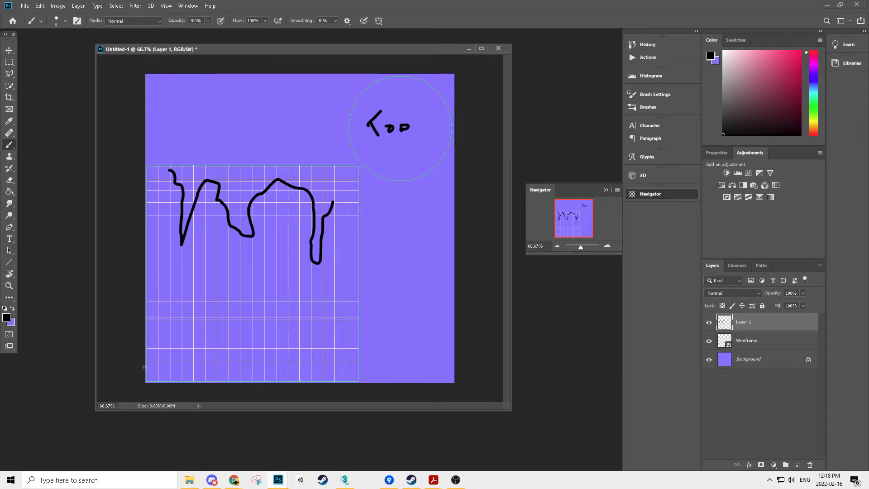
pyautogui.moveTo(178, 372)
pyautogui.mouseDown()
pyautogui.moveTo(240, 360)
pyautogui.moveTo(323, 373)
pyautogui.mouseUp()
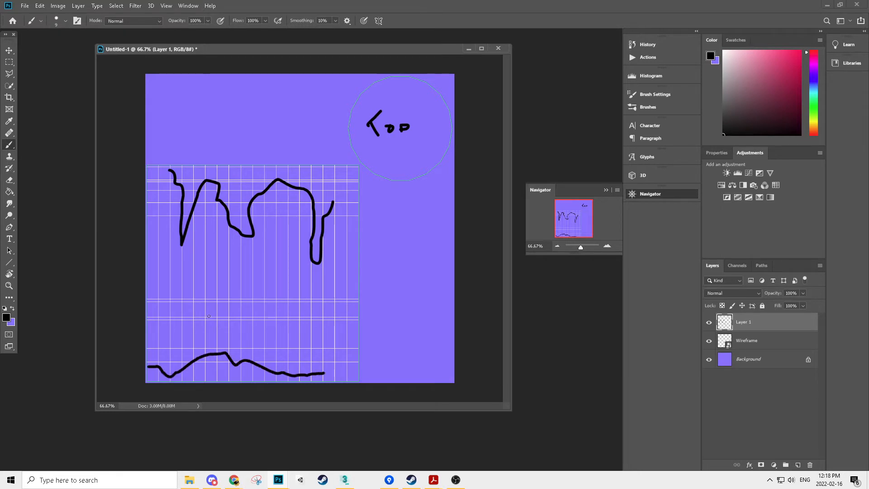
pyautogui.moveTo(189, 315)
pyautogui.mouseDown()
pyautogui.moveTo(322, 302)
pyautogui.moveTo(343, 312)
pyautogui.mouseUp()
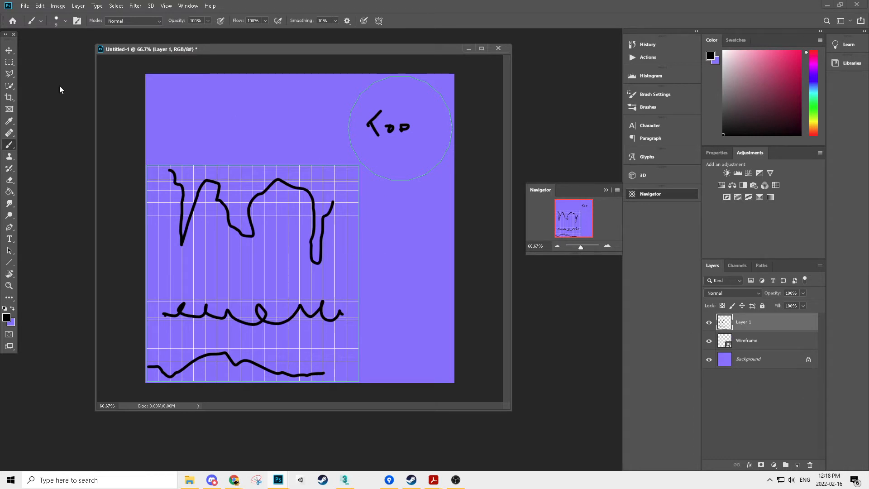
# Save the texture to the Desktop as a Targa file named Pillar
pyautogui.hotkey('ctrl', 'shift', 's')
pyautogui.click(77, 314)
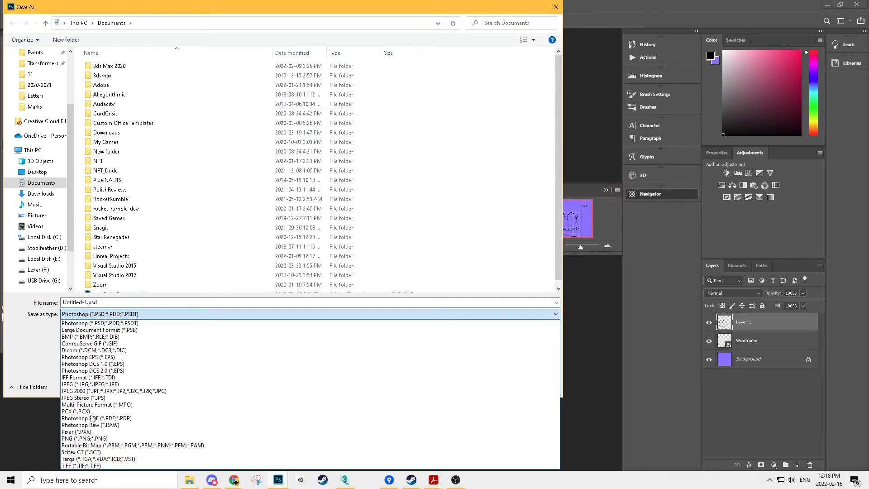
pyautogui.click(79, 458)
pyautogui.scroll(2, 20, 88)
pyautogui.scroll(2, 19, 89)
pyautogui.click(37, 70)
pyautogui.click(123, 302)
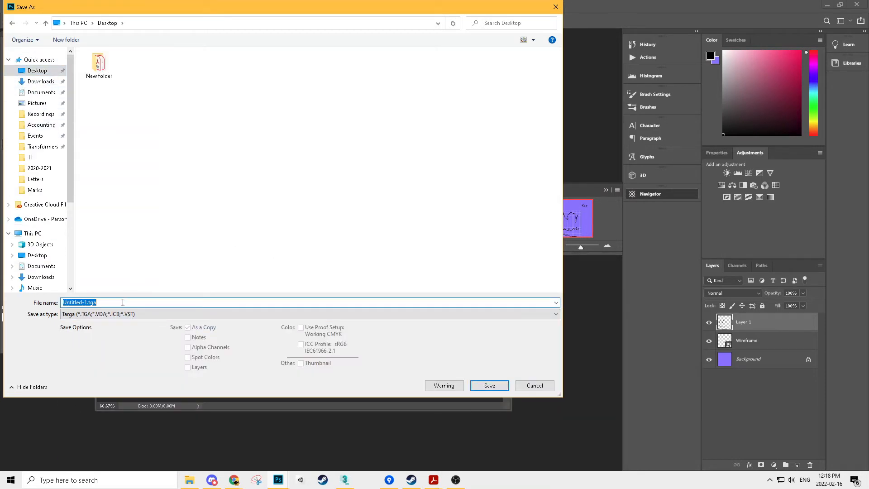
pyautogui.write('Pilla')
pyautogui.press('Return')
pyautogui.press('Return')
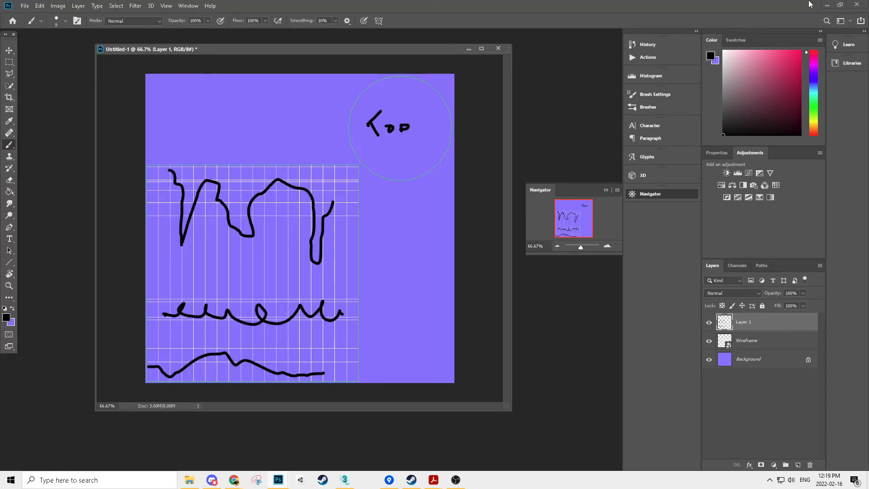
# Switch to 3ds Max, apply Pillar.tga from the Desktop folder to the column and turn off the edged-faces display
pyautogui.click(826, 5)
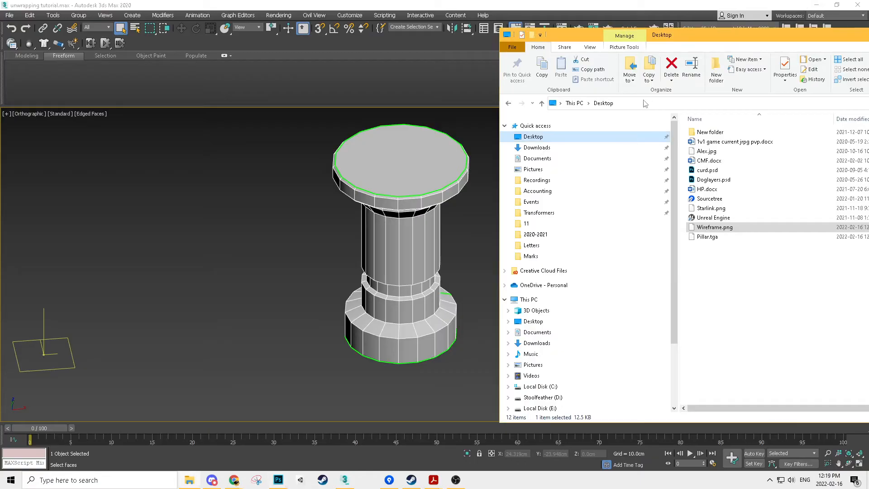
pyautogui.moveTo(482, 234); pyautogui.dragTo(399, 212)
pyautogui.keyDown('alt'); pyautogui.moveTo(399, 215); pyautogui.dragTo(423, 287, button='middle'); pyautogui.keyUp('alt')
pyautogui.scroll(2, 508, 286)
pyautogui.keyDown('alt'); pyautogui.moveTo(485, 275); pyautogui.dragTo(470, 271, button='middle'); pyautogui.keyUp('alt')
pyautogui.press('F4')
pyautogui.moveTo(441, 223); pyautogui.dragTo(484, 271, button='middle')
pyautogui.scroll(-2, 484, 270)
pyautogui.moveTo(542, 287)
pyautogui.keyDown('alt'); pyautogui.mouseDown(button='middle')
pyautogui.moveTo(425, 278)
pyautogui.moveTo(435, 281)
pyautogui.moveTo(432, 269)
pyautogui.moveTo(556, 285)
pyautogui.moveTo(389, 295)
pyautogui.moveTo(438, 265)
pyautogui.moveTo(453, 274)
pyautogui.moveTo(438, 297)
pyautogui.moveTo(421, 299)
pyautogui.mouseUp(button='middle'); pyautogui.keyUp('alt')
pyautogui.keyDown('alt'); pyautogui.moveTo(510, 314); pyautogui.dragTo(416, 377, button='middle'); pyautogui.keyUp('alt')
# Switch to Photoshop, delete the scribbled Layer 1 and enlarge the document window at 100% zoom
pyautogui.click(278, 480)
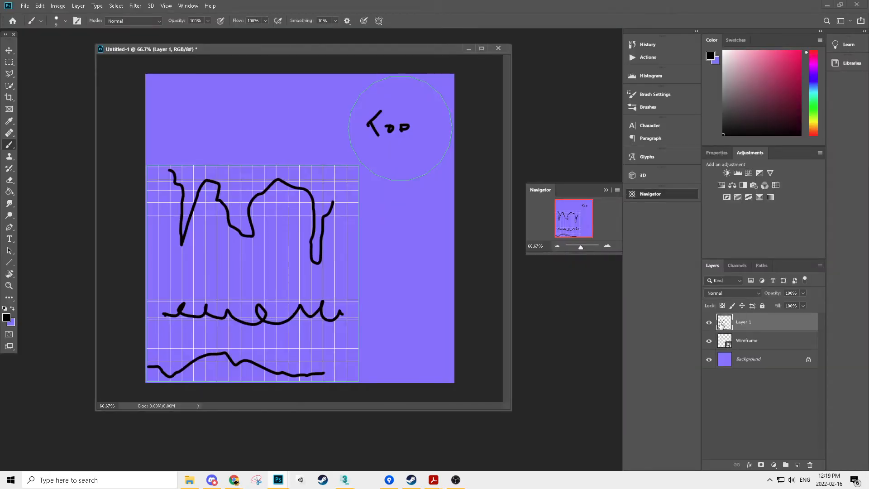
pyautogui.press('Delete')
pyautogui.click(9, 61)
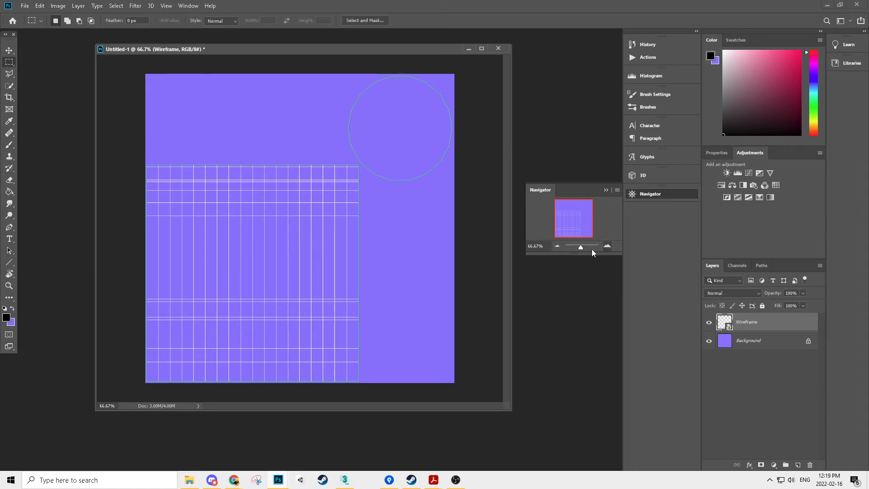
pyautogui.click(607, 246)
pyautogui.moveTo(508, 410); pyautogui.dragTo(568, 434)
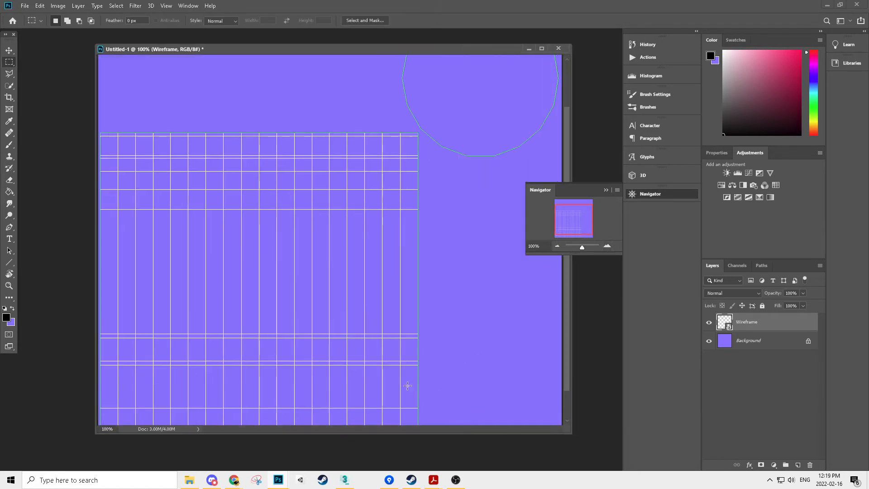
# Fill the narrow lower-middle band of the UV grid with black on a new layer, rasterizing the Wireframe smart object first
pyautogui.moveTo(569, 218); pyautogui.dragTo(557, 232)
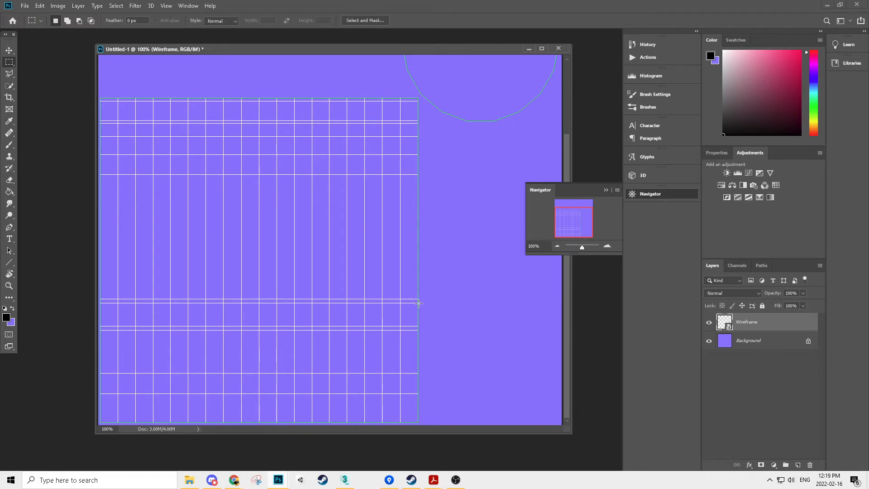
pyautogui.moveTo(417, 303); pyautogui.dragTo(94, 327)
pyautogui.click(9, 192)
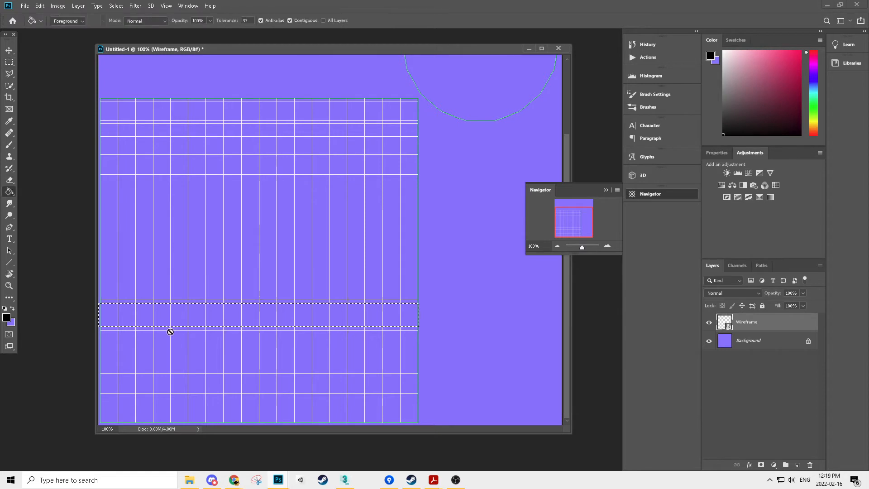
pyautogui.click(165, 317)
pyautogui.press('Return')
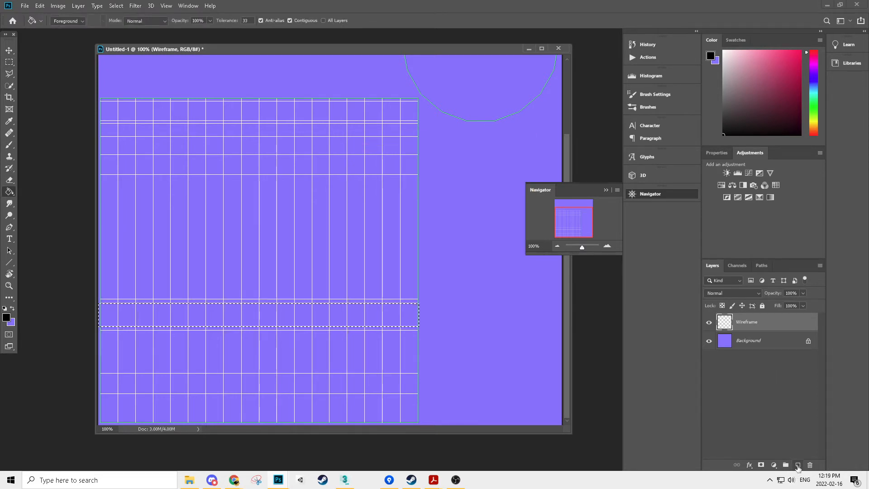
pyautogui.click(797, 465)
pyautogui.click(239, 314)
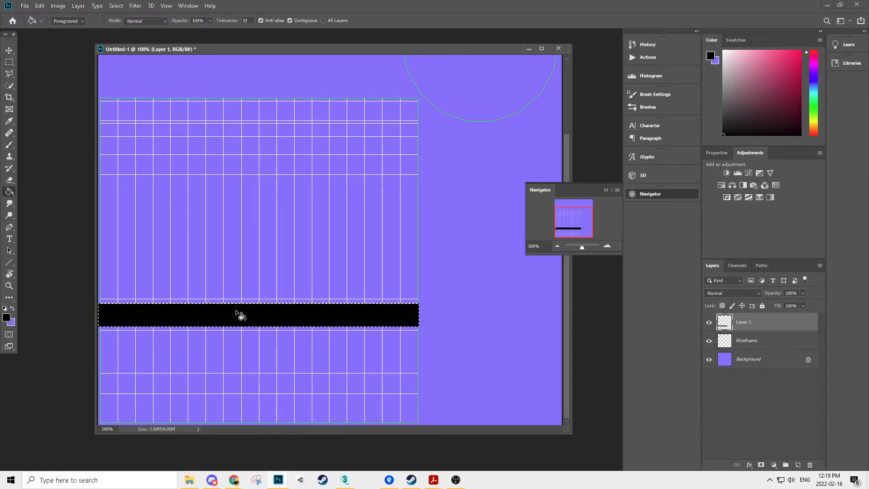
# Marquee-select the bottom two rows of the UV grid and fill them with light orange ffc893 on Layer 1
pyautogui.click(9, 62)
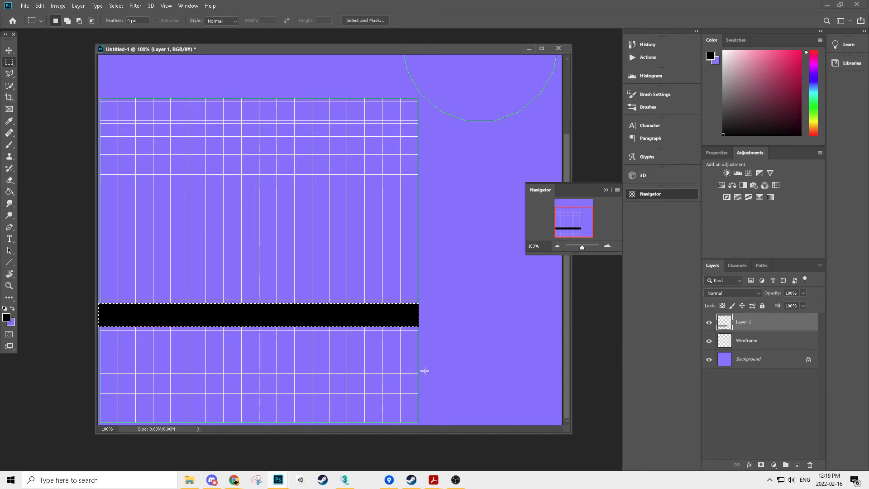
pyautogui.moveTo(419, 373); pyautogui.dragTo(65, 461)
pyautogui.click(6, 317)
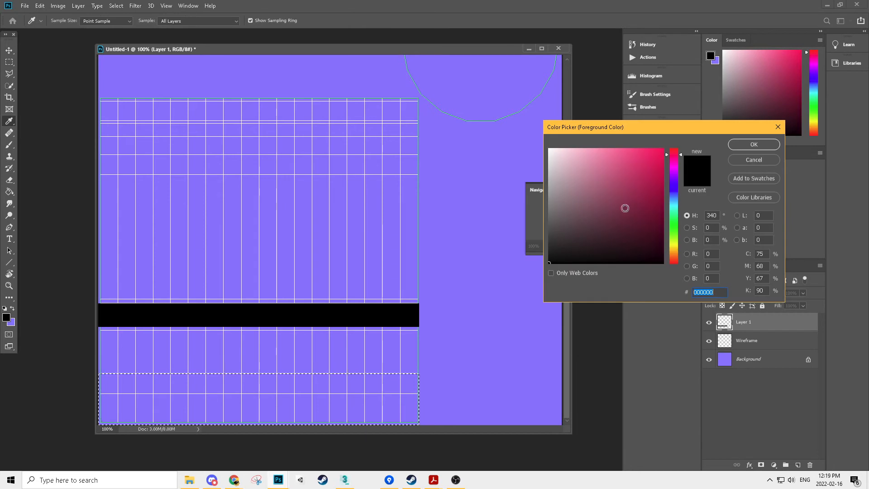
pyautogui.click(633, 160)
pyautogui.click(674, 254)
pyautogui.moveTo(627, 145); pyautogui.dragTo(595, 145)
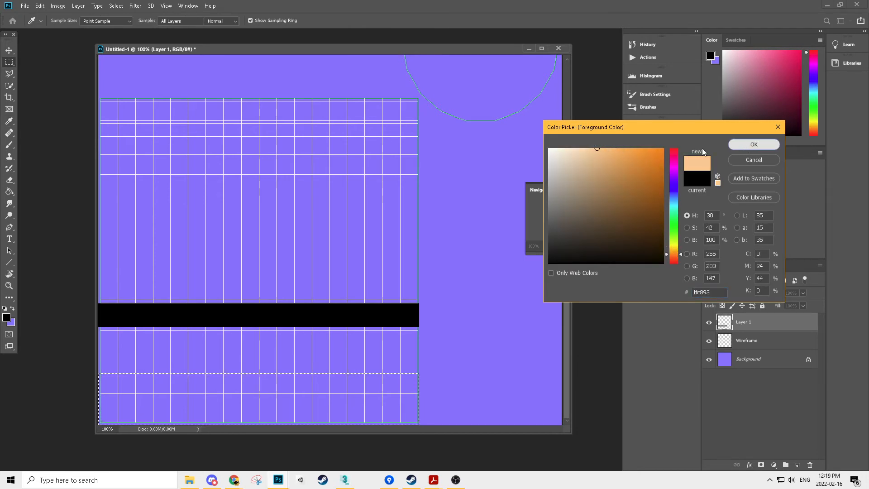
pyautogui.click(754, 144)
pyautogui.click(9, 192)
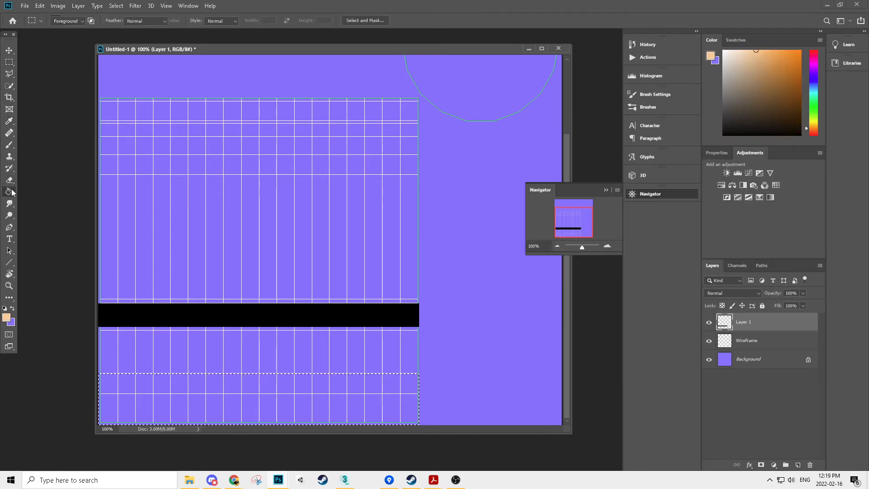
pyautogui.click(202, 402)
# Deselect, fill the Background layer with a paler beige foreground color, and hide the Wireframe layer
pyautogui.click(744, 359)
pyautogui.hotkey('ctrl', 'd')
pyautogui.click(9, 318)
pyautogui.moveTo(601, 149)
pyautogui.mouseDown()
pyautogui.moveTo(568, 148)
pyautogui.moveTo(570, 156)
pyautogui.mouseUp()
pyautogui.click(744, 144)
pyautogui.press('g')
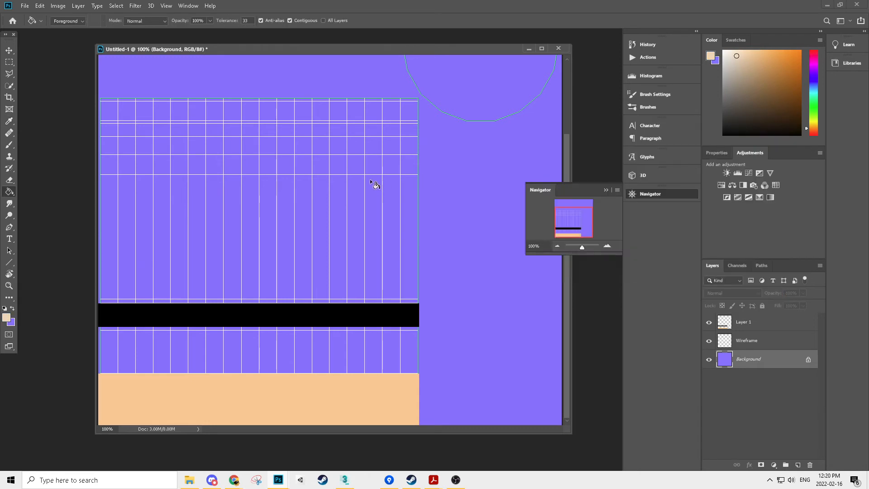
pyautogui.click(382, 187)
pyautogui.click(708, 341)
# Save the texture as a 24 bits/pixel Targa file, replacing Pillar.tga on the Desktop
pyautogui.hotkey('ctrl', 's')
pyautogui.click(80, 314)
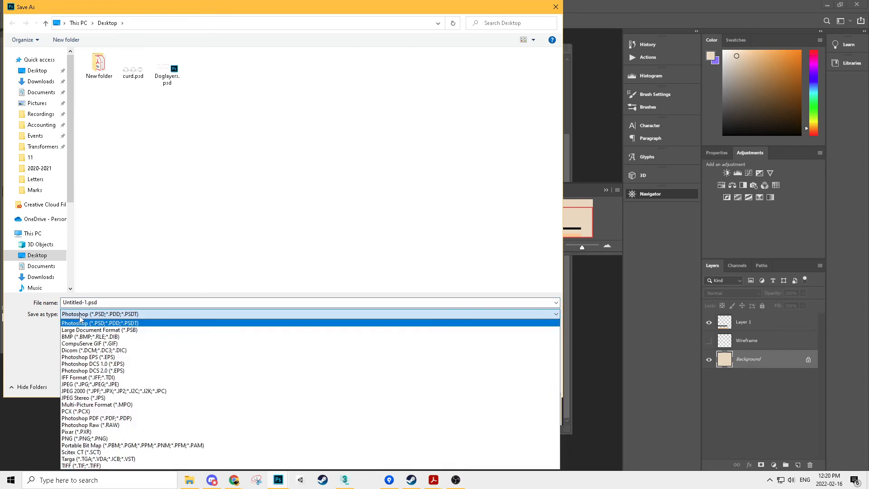
pyautogui.click(97, 458)
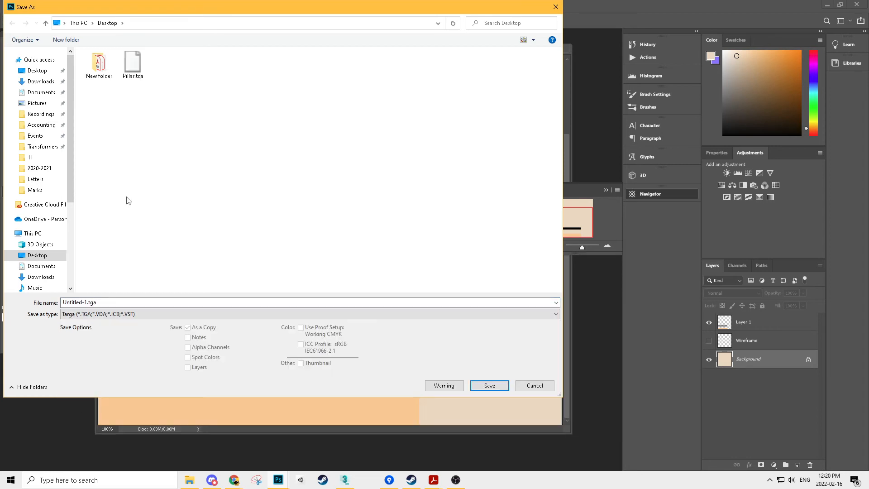
pyautogui.doubleClick(130, 69)
pyautogui.press('y')
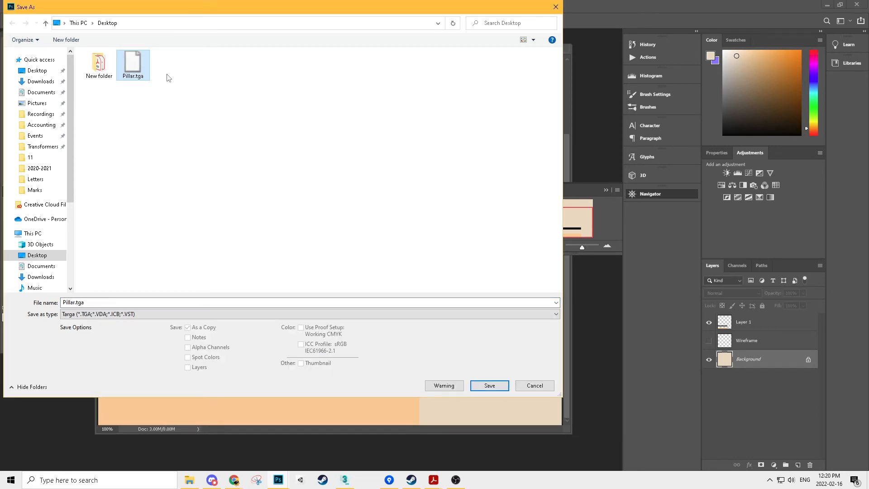
pyautogui.press('Return')
pyautogui.click(448, 239)
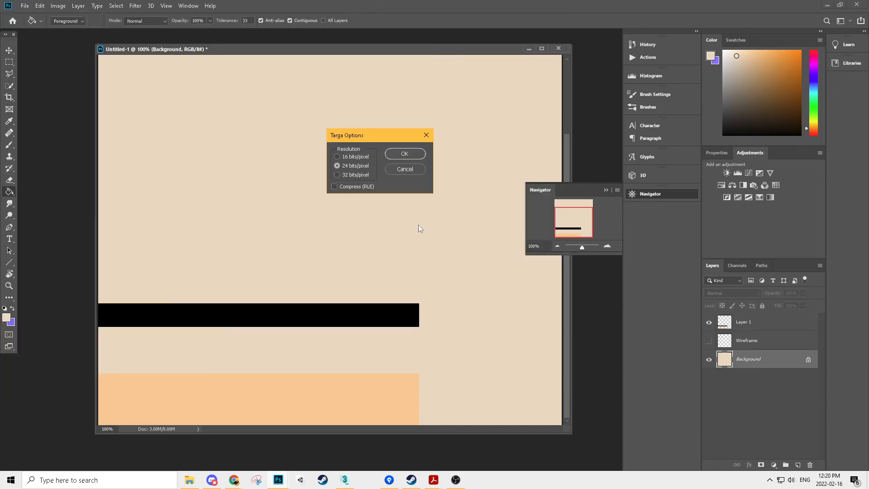
pyautogui.click(411, 157)
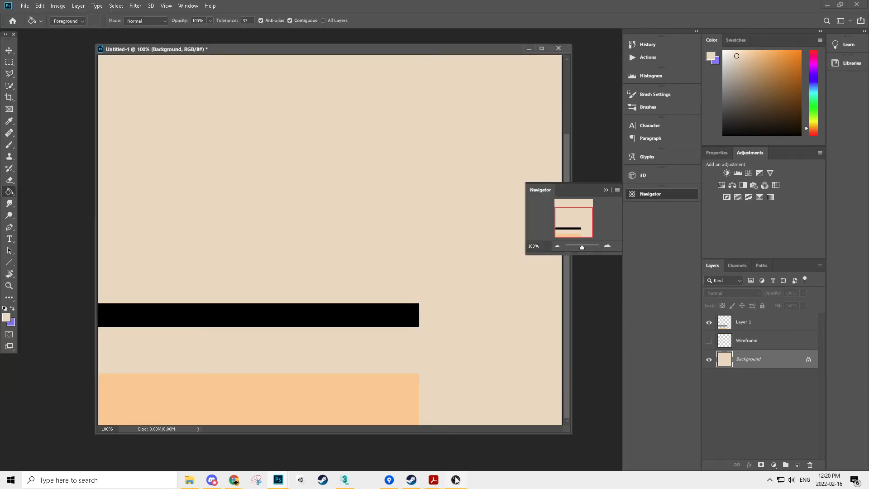
# Switch to 3ds Max and convert the textured column to an Editable Poly, collapsing its Unwrap UVW modifier
pyautogui.click(341, 481)
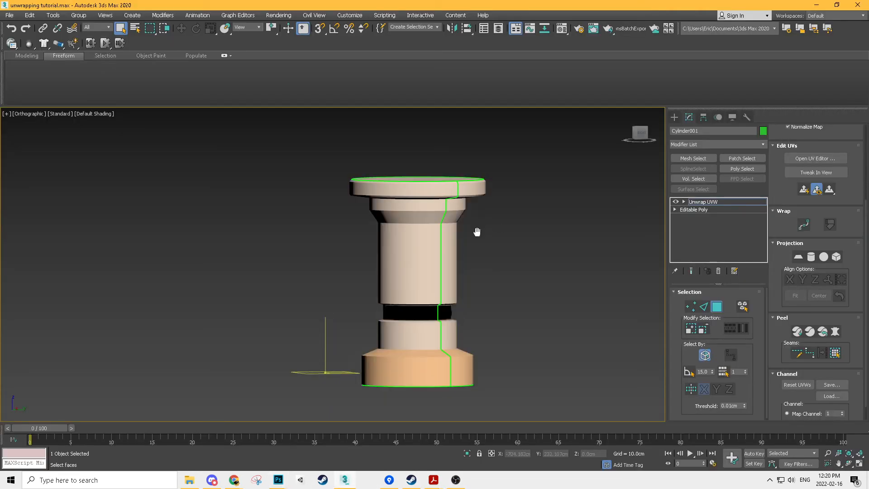
pyautogui.keyDown('alt'); pyautogui.moveTo(522, 252); pyautogui.dragTo(438, 345, button='middle'); pyautogui.keyUp('alt')
pyautogui.keyDown('alt'); pyautogui.moveTo(398, 379); pyautogui.dragTo(291, 284, button='middle'); pyautogui.keyUp('alt')
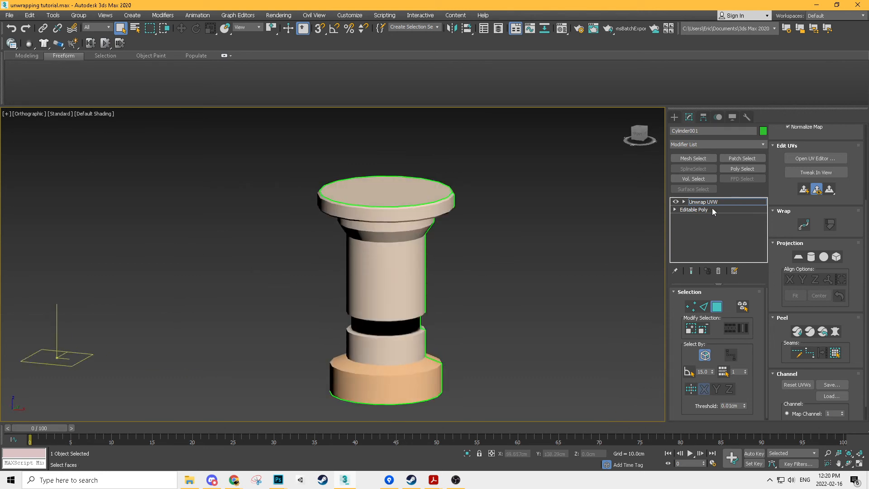
pyautogui.rightClick(395, 218)
pyautogui.click(509, 316)
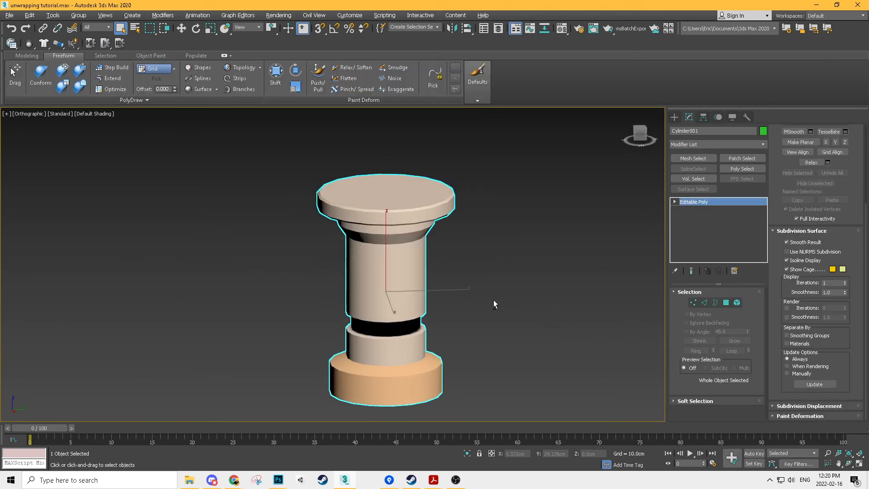
# Examine the updated texture on the column from several angles and up close
pyautogui.click(494, 304)
pyautogui.keyDown('alt'); pyautogui.moveTo(442, 335); pyautogui.dragTo(172, 297, button='middle'); pyautogui.keyUp('alt')
pyautogui.scroll(5, 279, 218)
pyautogui.click(379, 214)
pyautogui.keyDown('alt'); pyautogui.moveTo(439, 290); pyautogui.dragTo(347, 313, button='middle'); pyautogui.keyUp('alt')
pyautogui.scroll(-3, 311, 313)
pyautogui.scroll(-3, 311, 313)
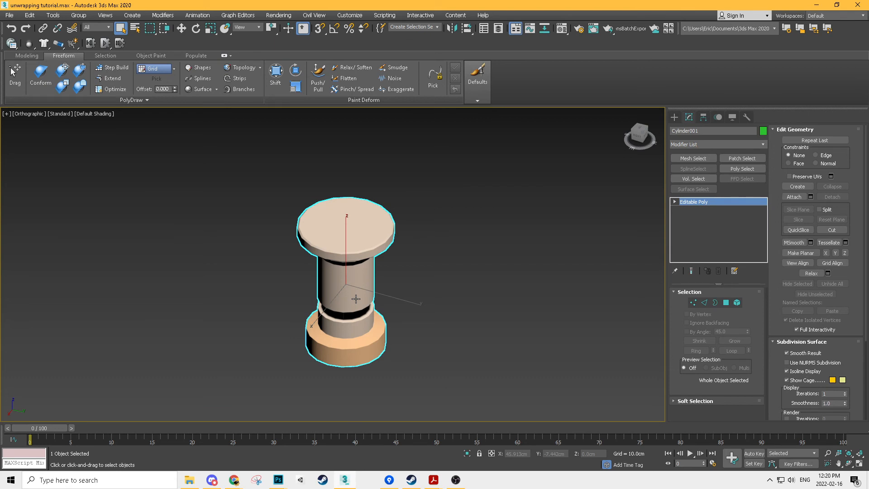
# Switch to the Untitled-1 document in Photoshop and reposition its window in the workspace
pyautogui.moveTo(283, 483)
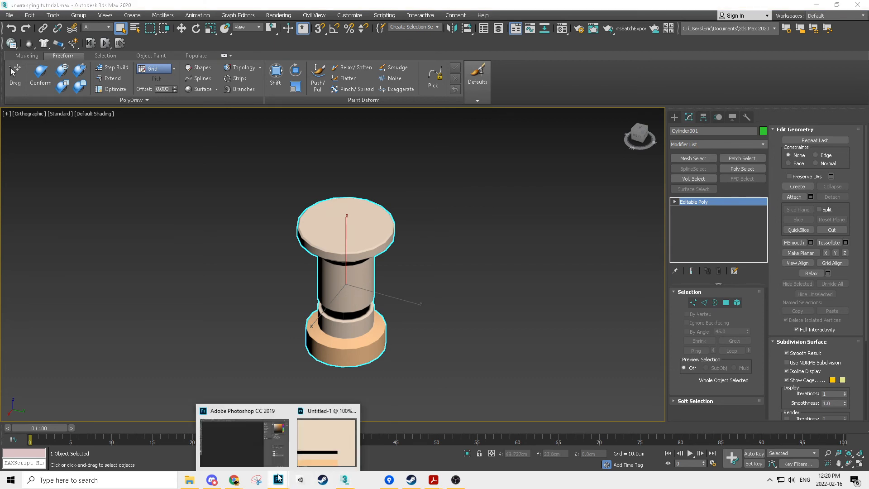
pyautogui.click(335, 437)
pyautogui.moveTo(255, 50); pyautogui.dragTo(234, 62)
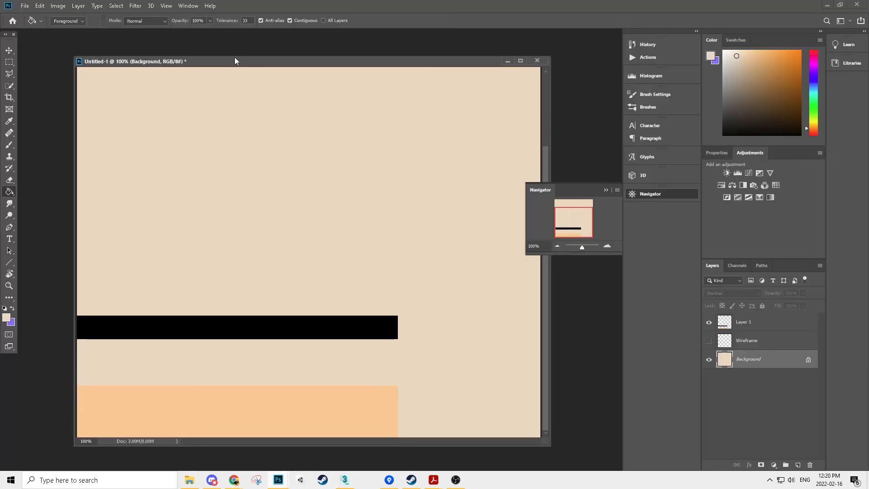
pyautogui.doubleClick(263, 45)
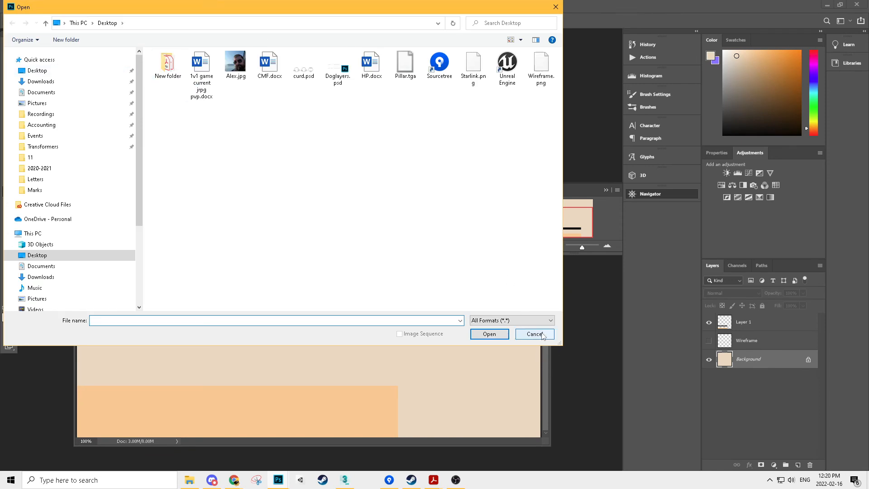
pyautogui.click(538, 335)
pyautogui.click(22, 8)
pyautogui.click(278, 9)
pyautogui.click(21, 7)
pyautogui.click(38, 26)
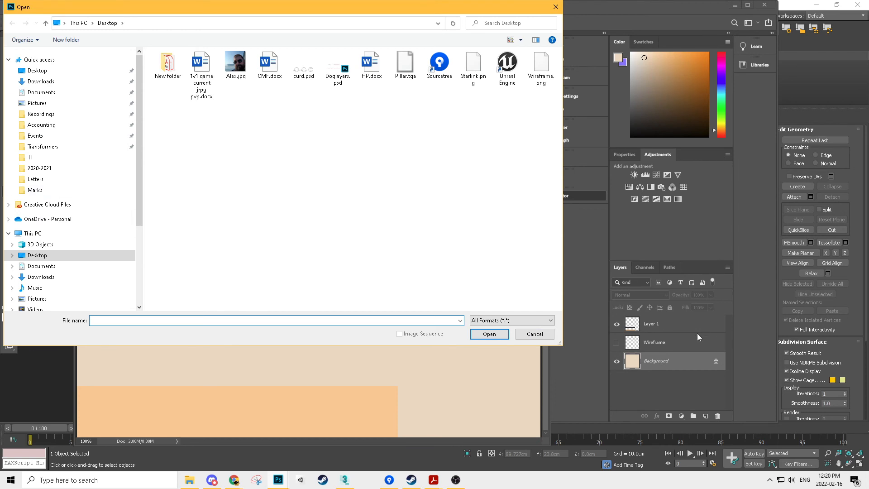
pyautogui.click(534, 333)
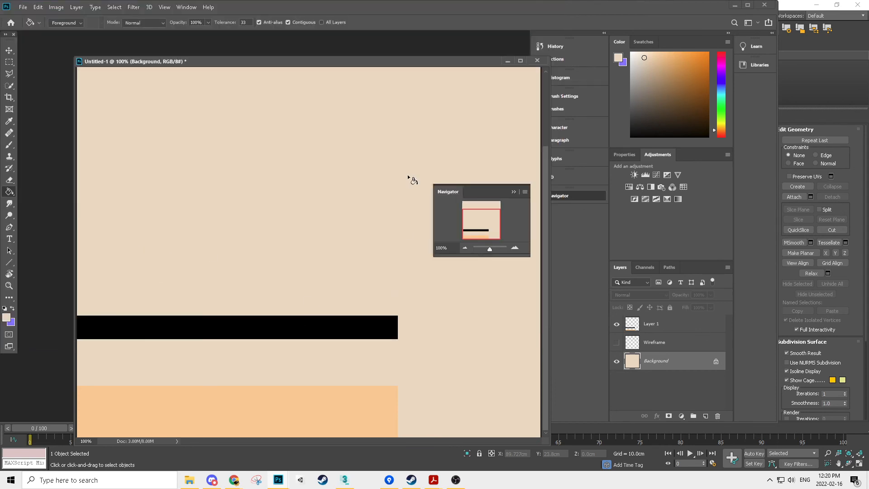